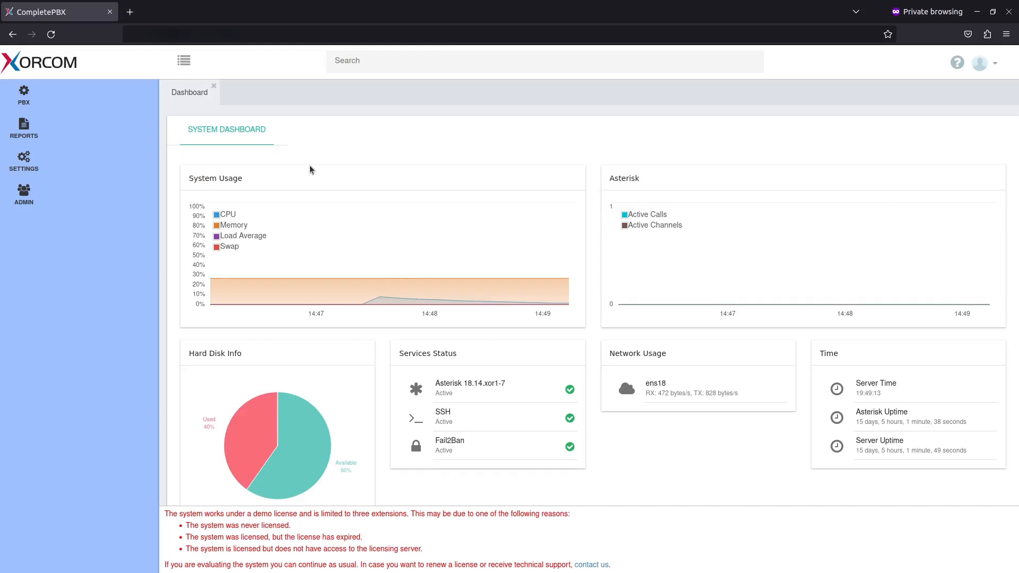
- Open the IVR configuration for incoming calls and enter "New IVR" as the description of a new IVR
left_click(37, 98)
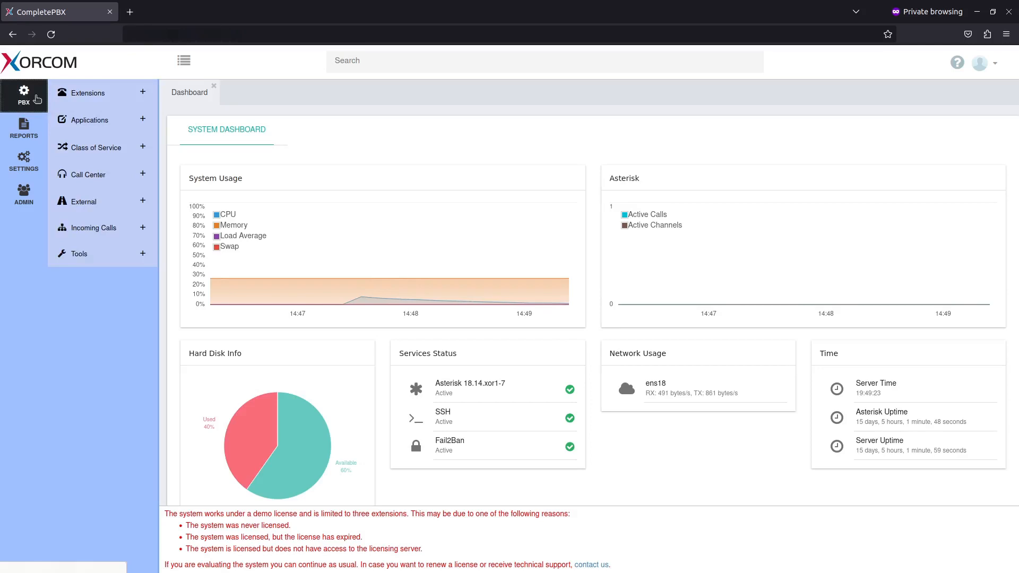
left_click(93, 229)
left_click(89, 253)
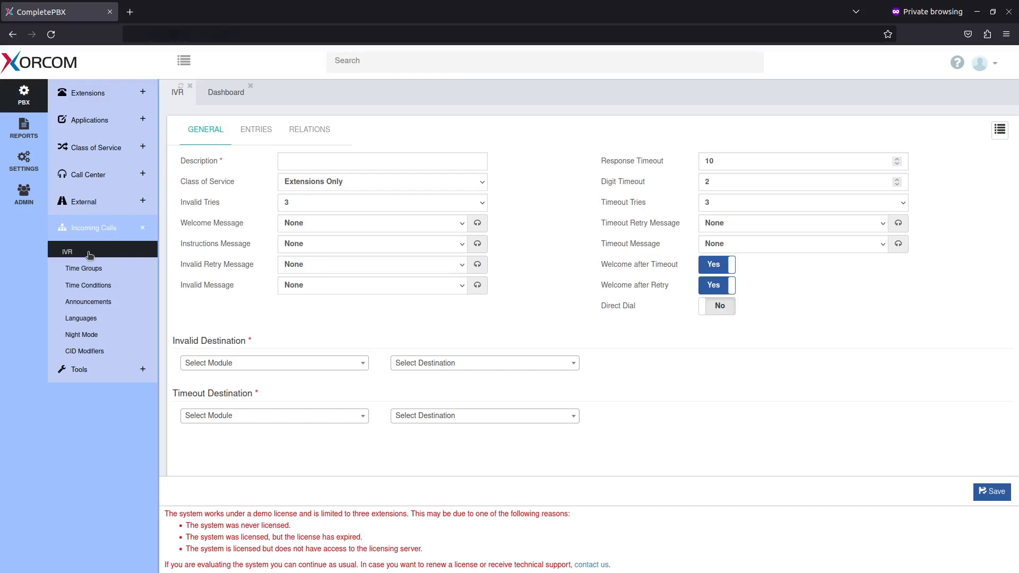
left_click(287, 160)
type("New IVR")
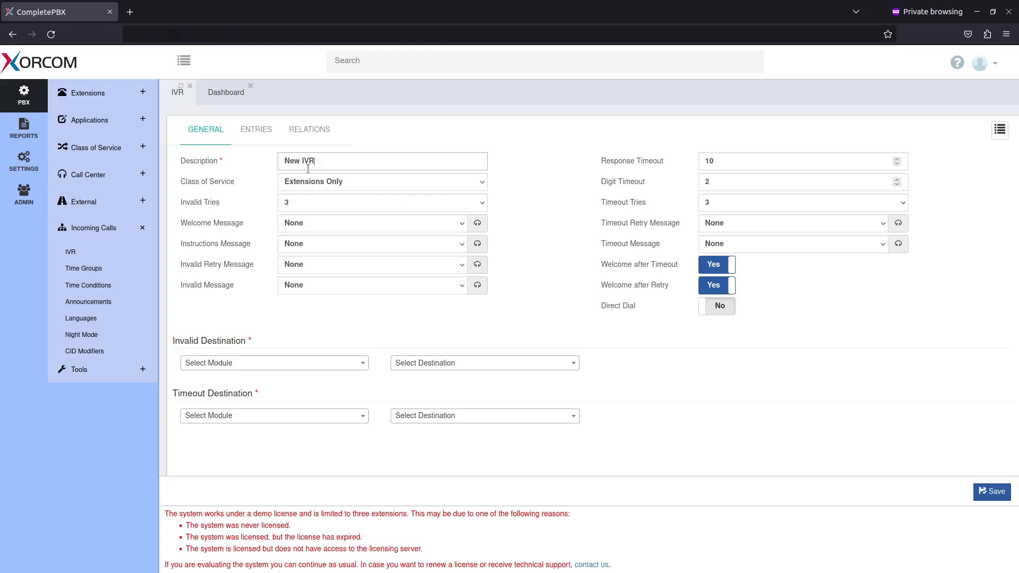
- Enable Direct Dial for the IVR and check the available Class of Service and Invalid Tries options
left_click(314, 186)
left_click(311, 201)
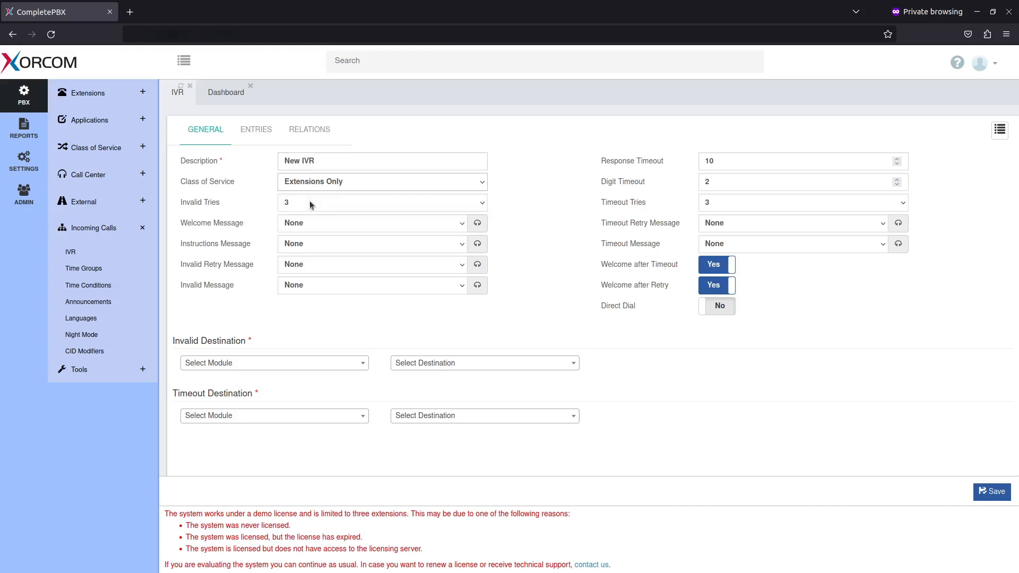
left_click(706, 307)
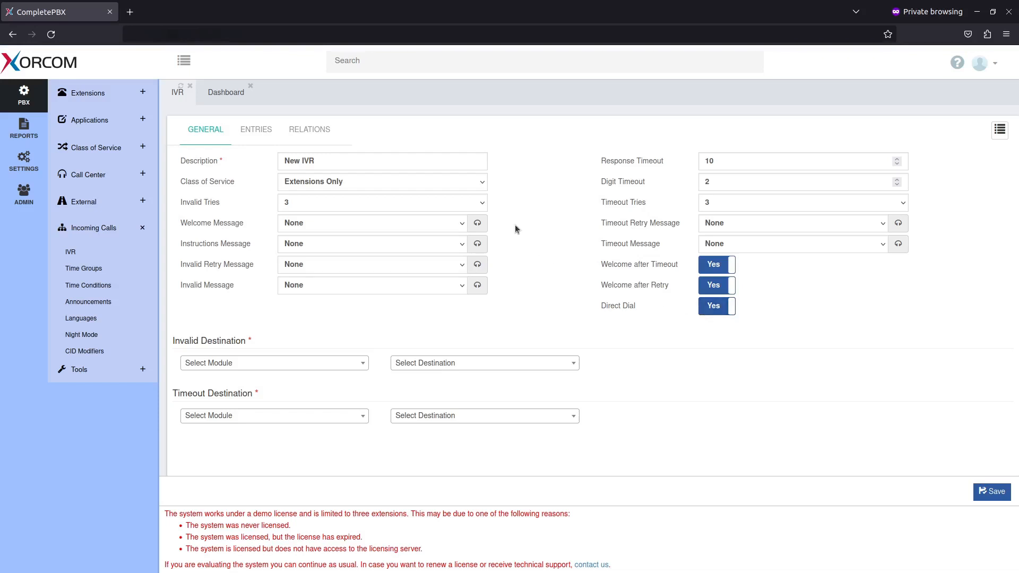
left_click(472, 186)
left_click(472, 186)
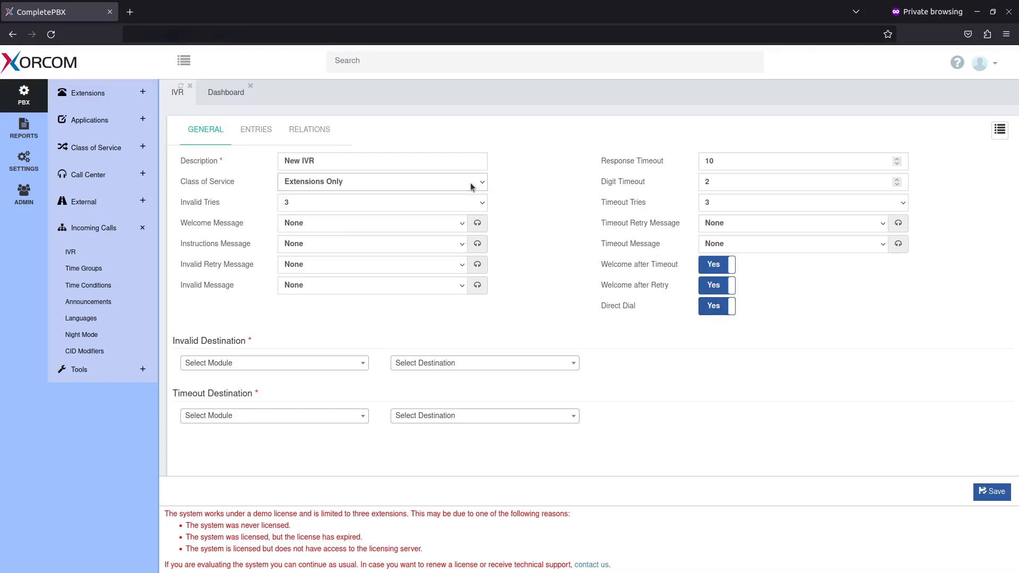
left_click(427, 204)
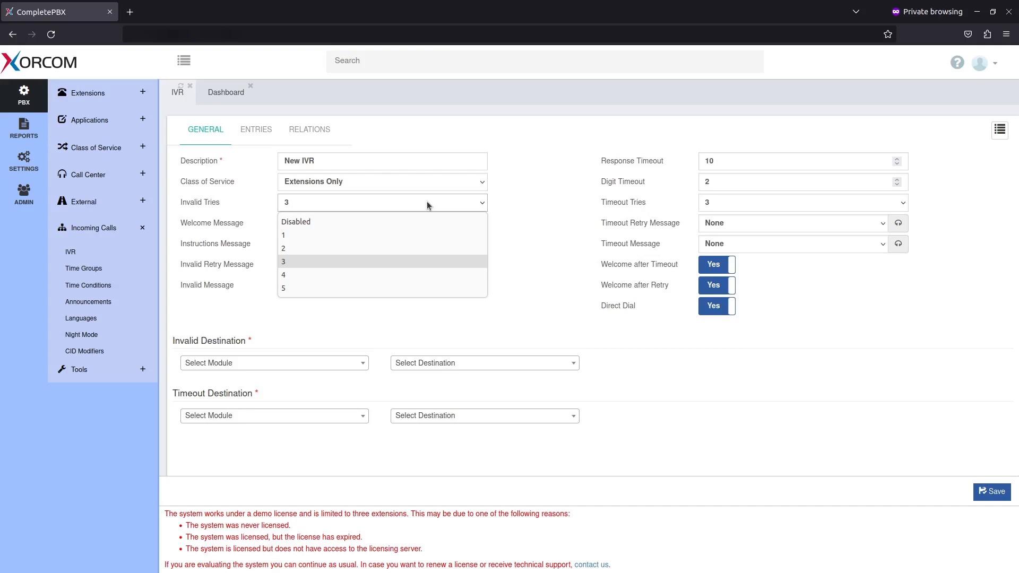
left_click(427, 203)
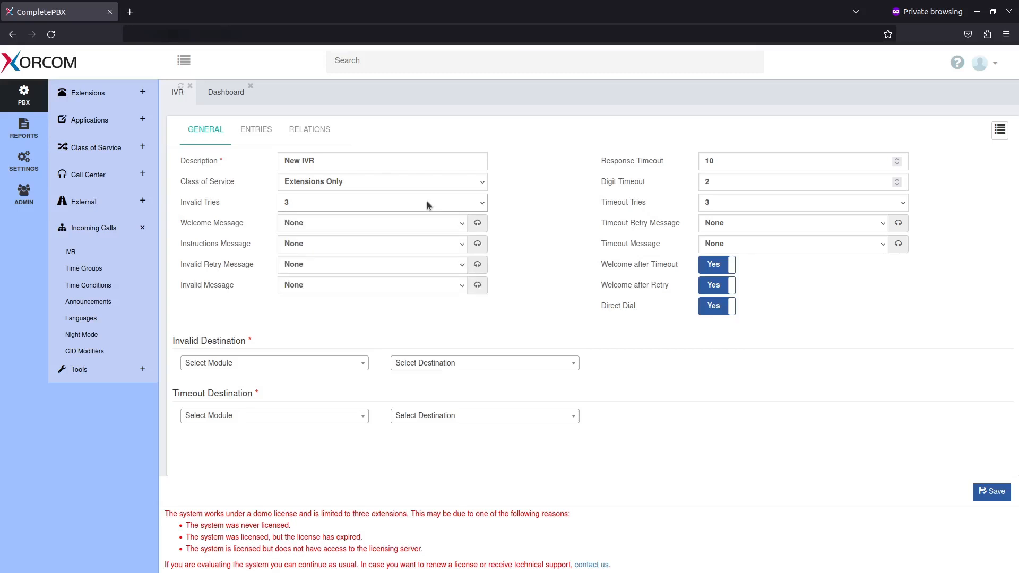
- Set the IVR's Welcome Message, Invalid Retry Message and Invalid Message to Default
left_click(433, 223)
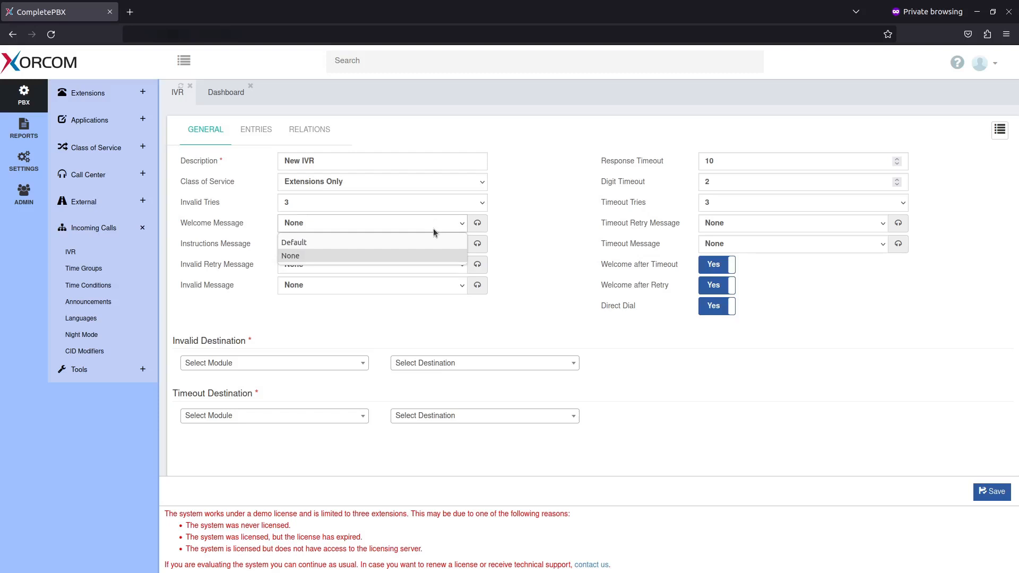
left_click(423, 243)
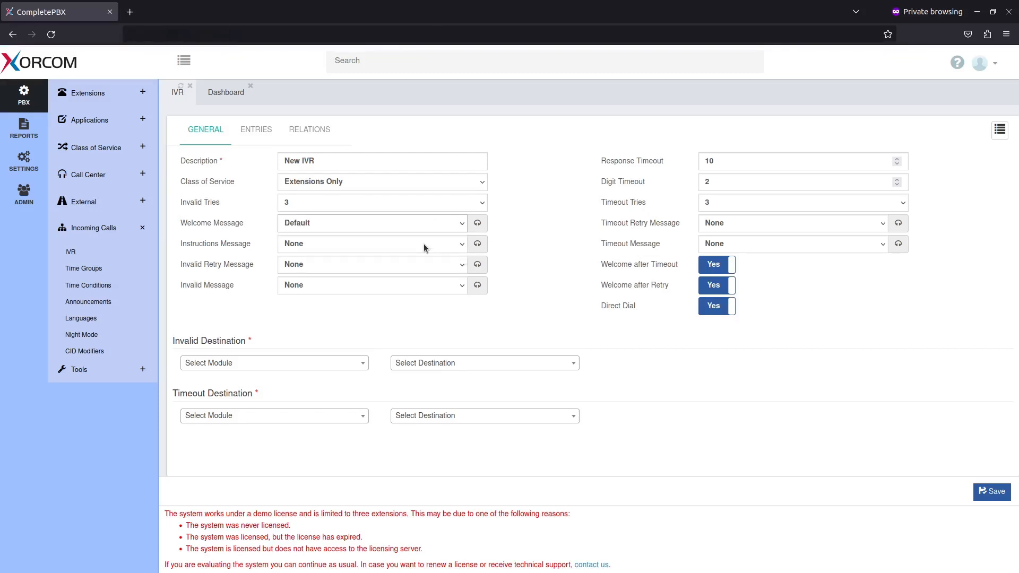
left_click(423, 245)
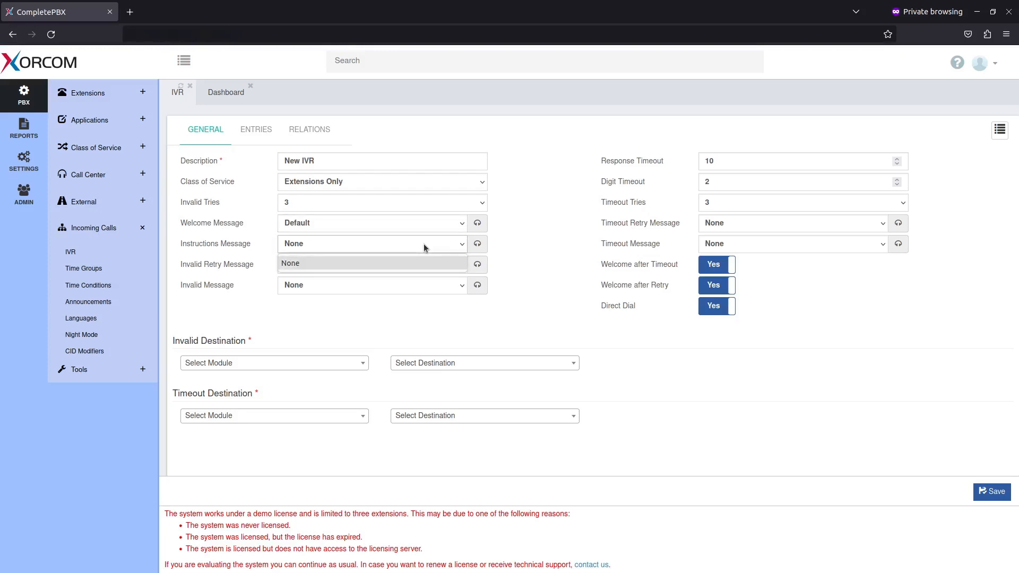
left_click(424, 244)
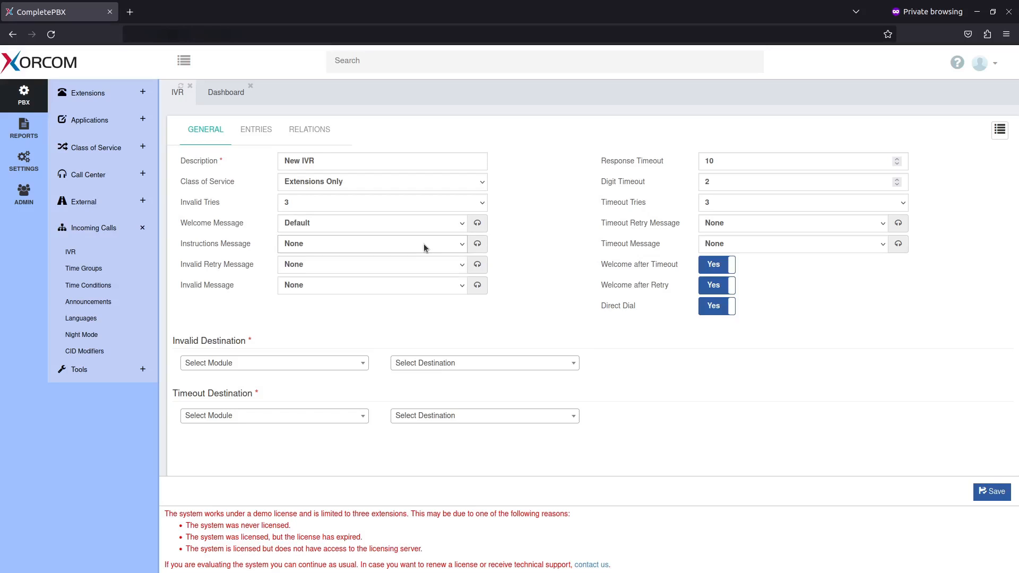
left_click(422, 266)
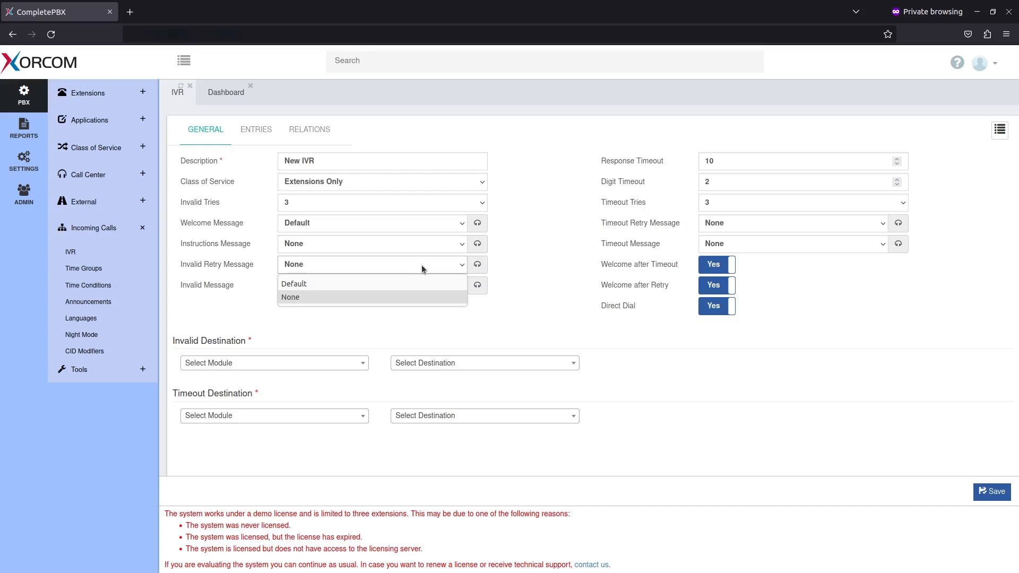
left_click(421, 283)
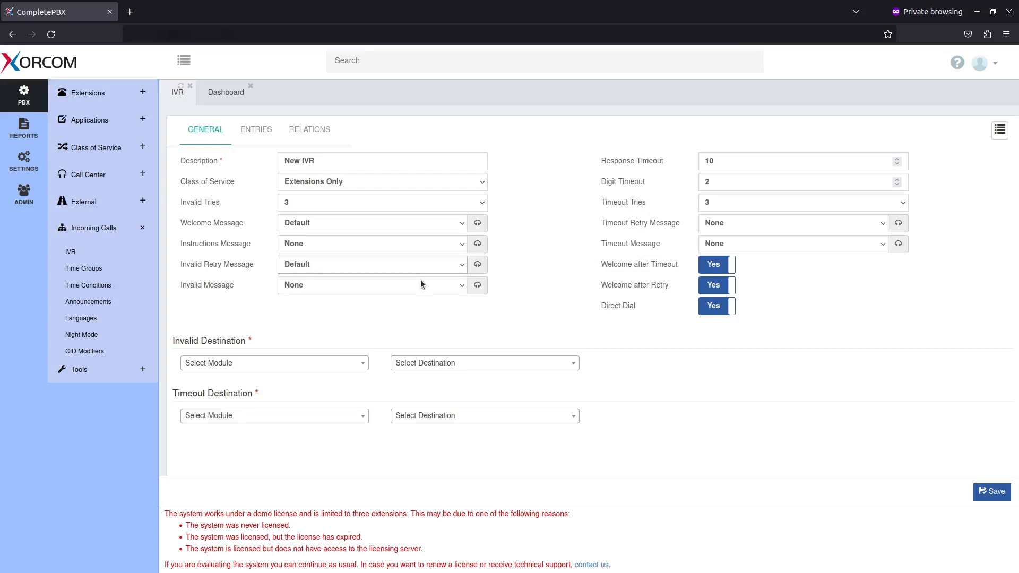
left_click(416, 290)
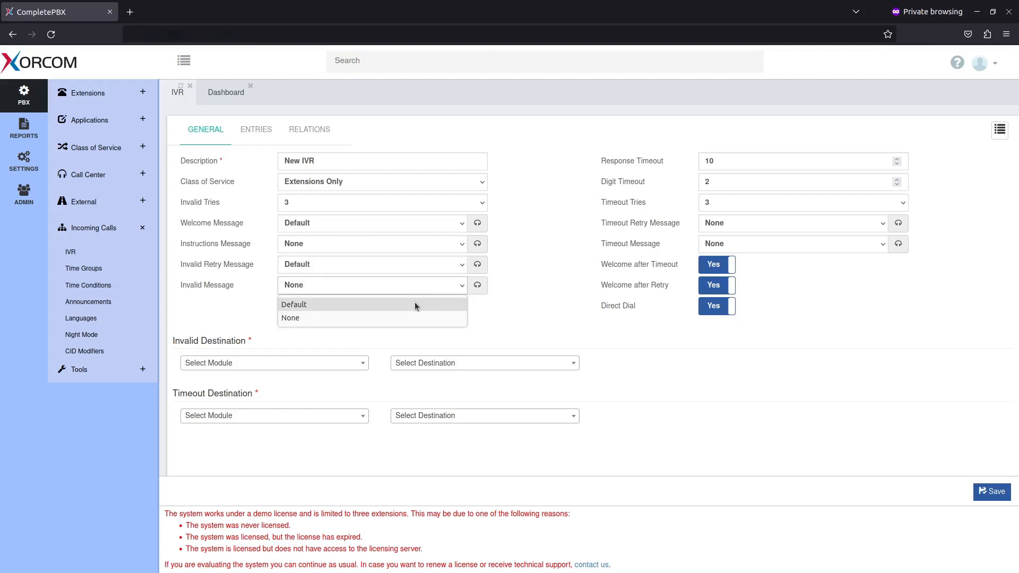
left_click(415, 306)
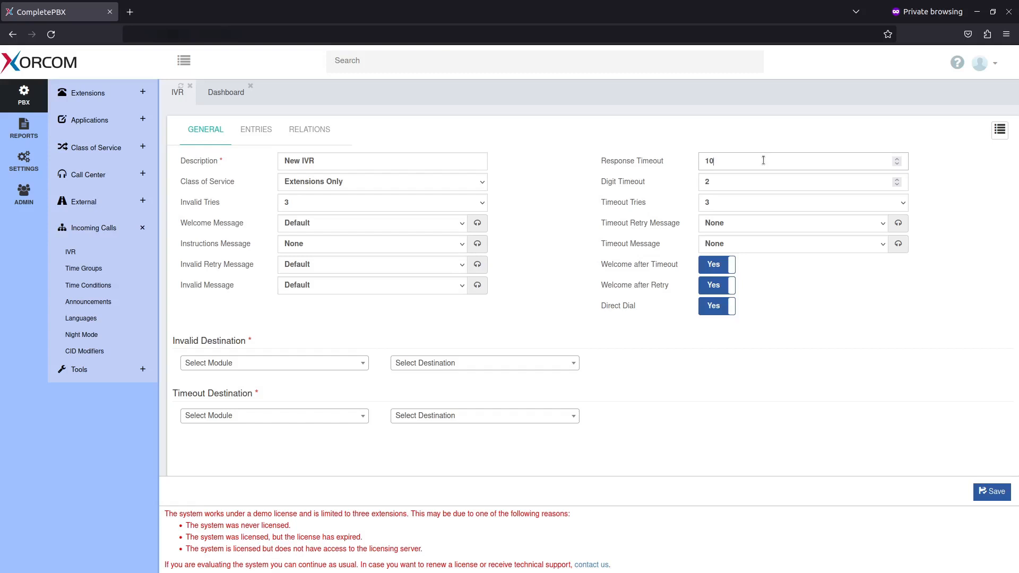
- Review the IVR's timeout values and set the Timeout Retry Message and Timeout Message to Default
left_click(756, 182)
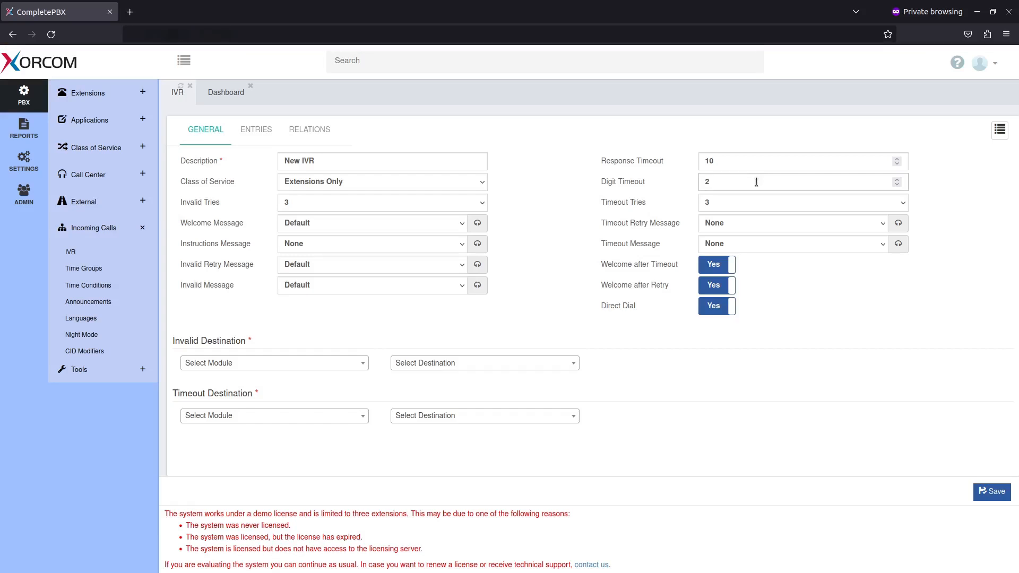
left_click(755, 206)
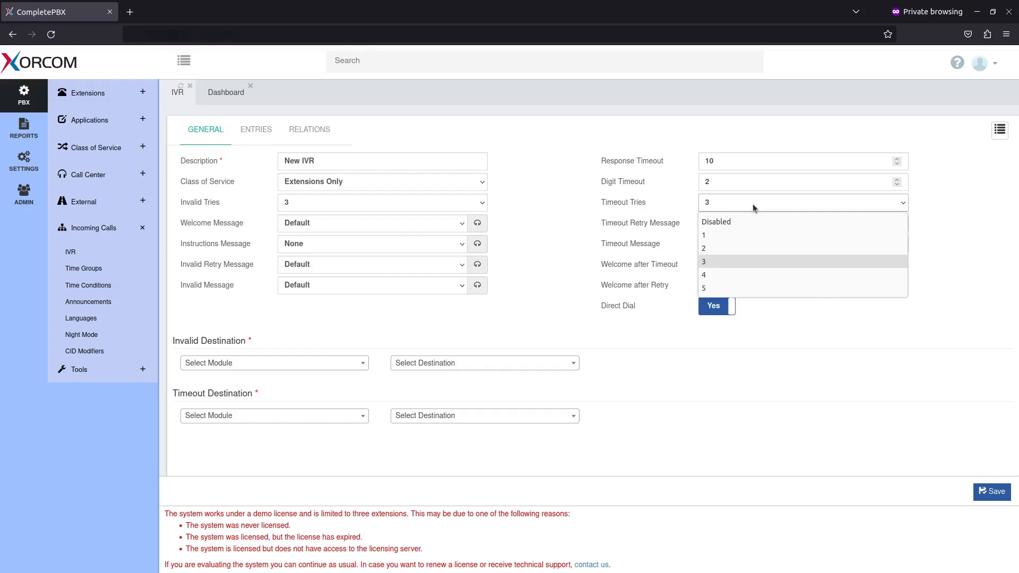
left_click(753, 203)
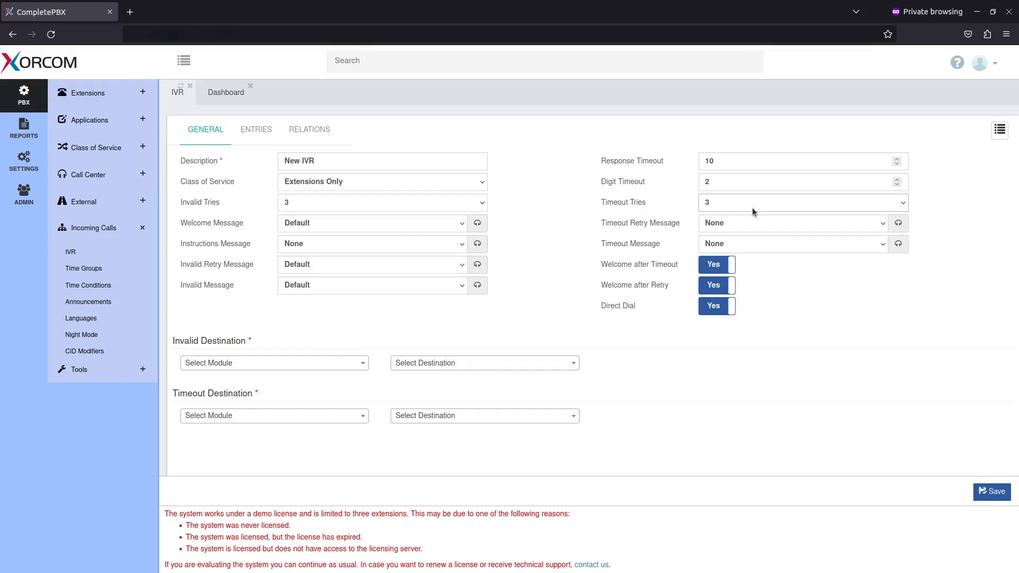
left_click(751, 223)
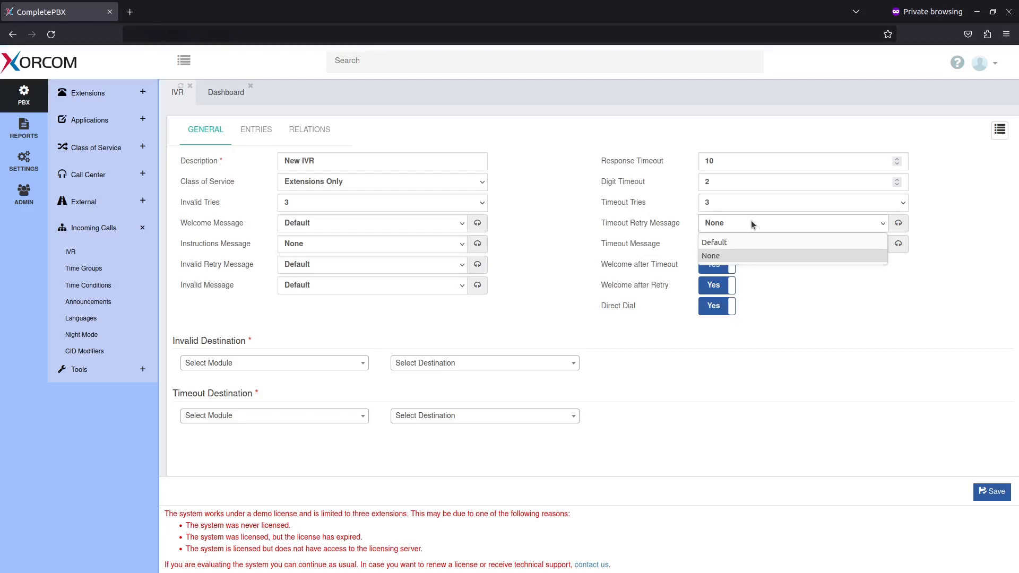
left_click(750, 242)
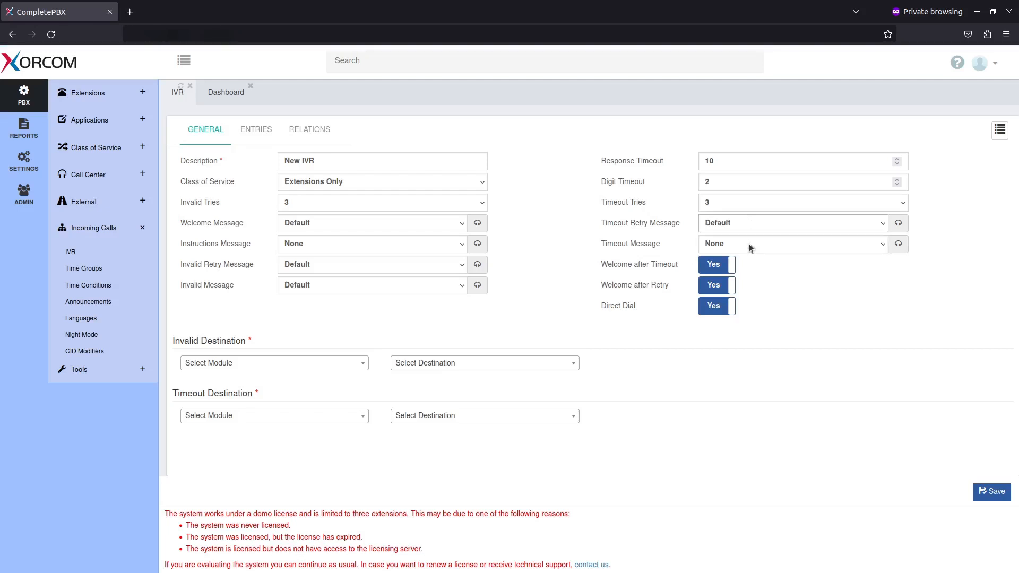
left_click(749, 247)
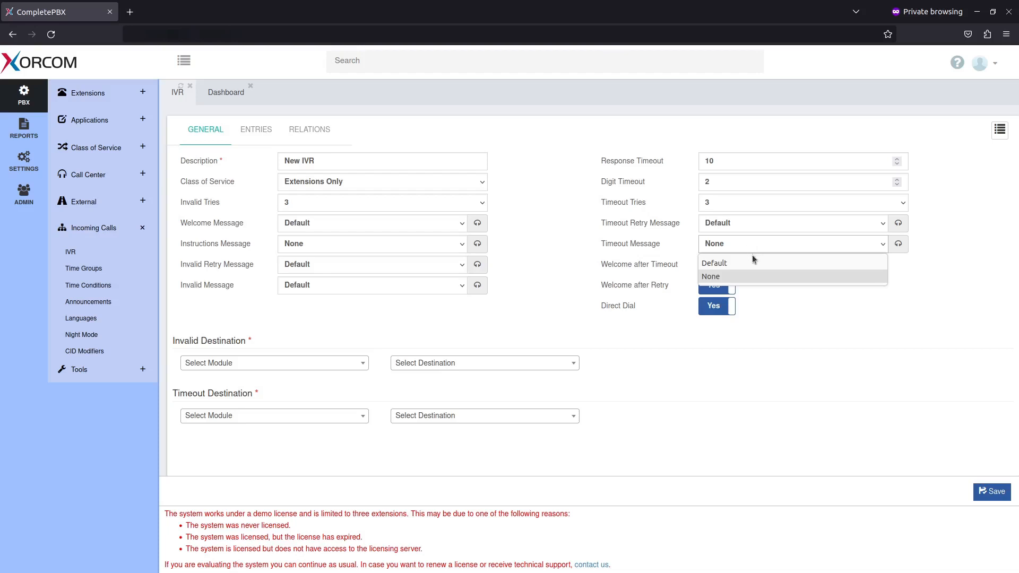
left_click(751, 262)
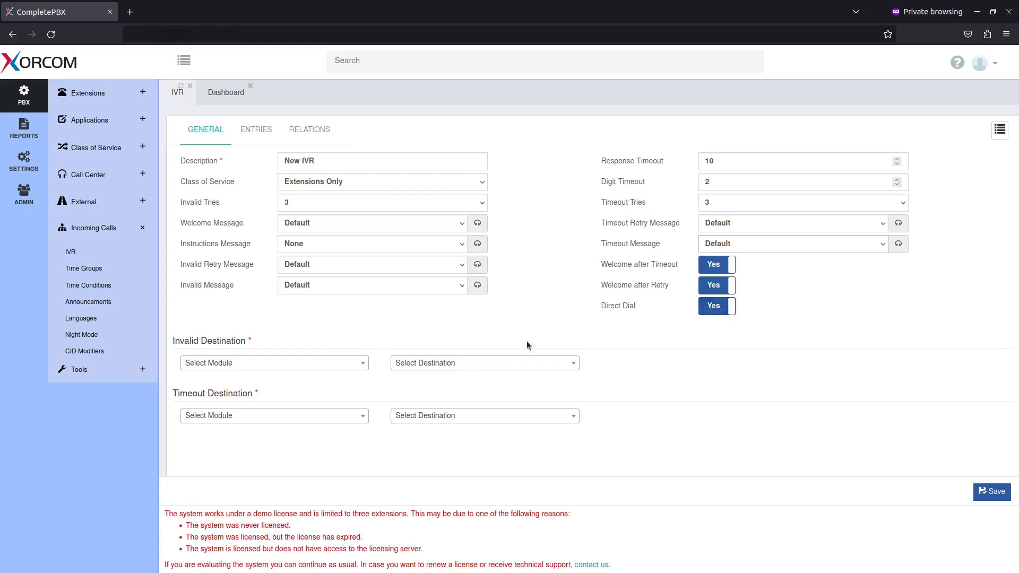
- Choose the Extension module for both the Invalid Destination and the Timeout Destination of the IVR
left_click(359, 364)
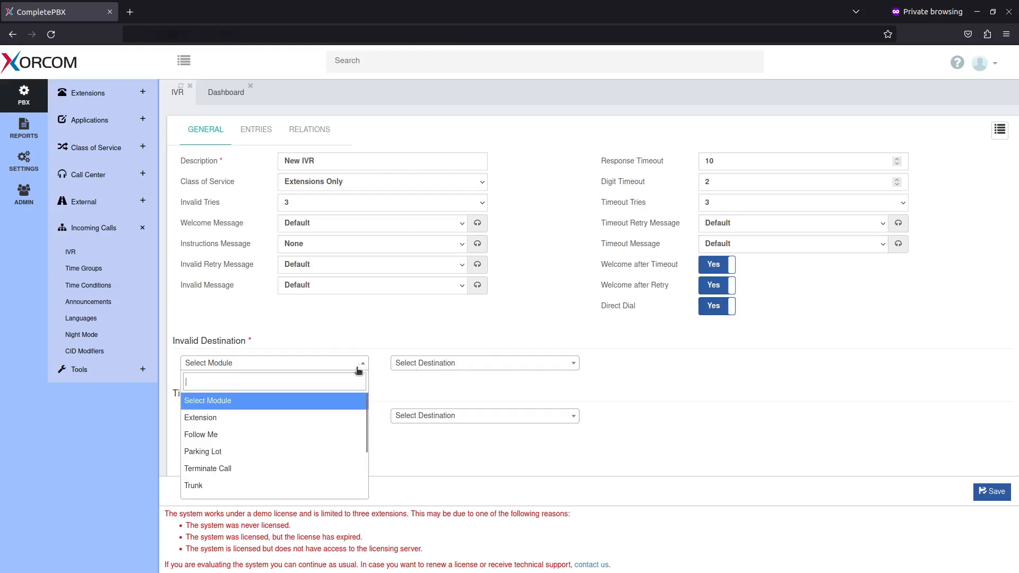
left_click(336, 419)
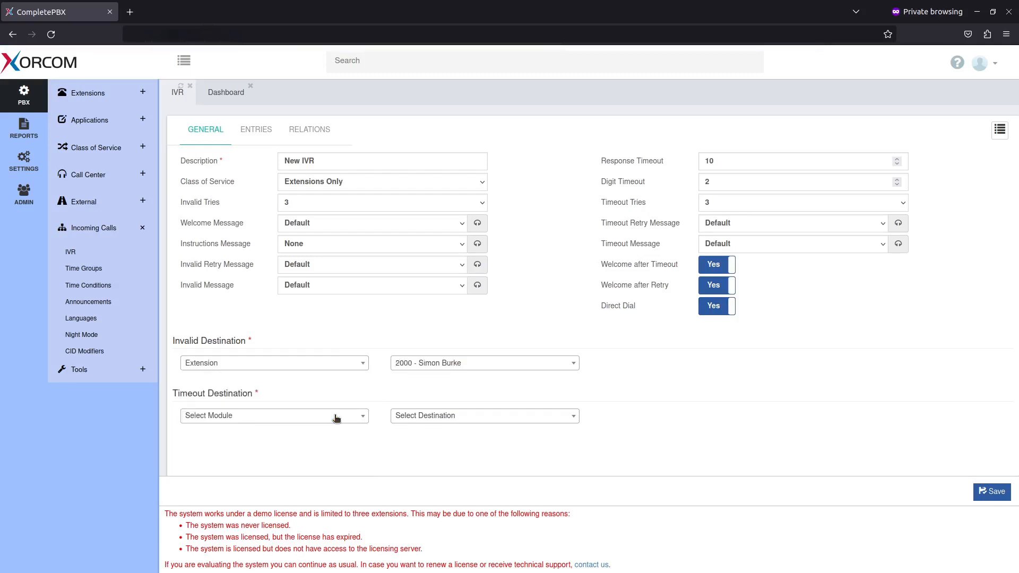
left_click(336, 419)
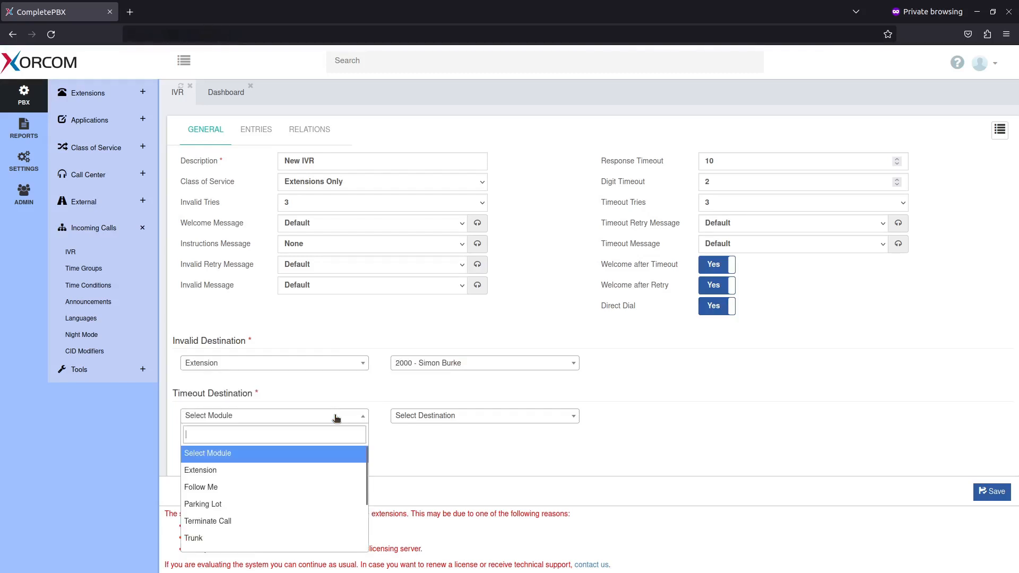
left_click(305, 469)
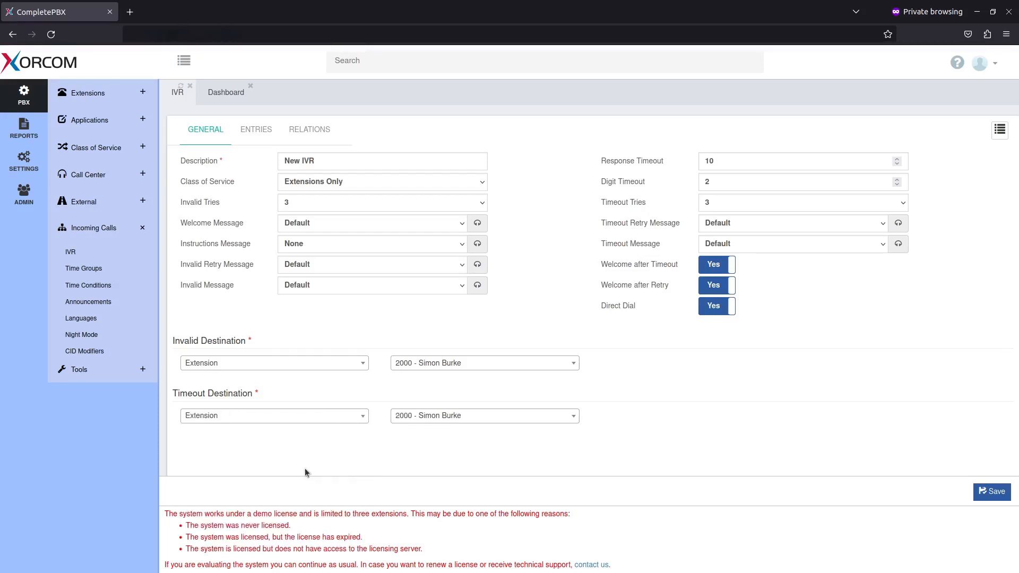
- Add one IVR entry that routes key 1 to the Extension module, leaving no extra empty entry rows
left_click(254, 130)
left_click(995, 212)
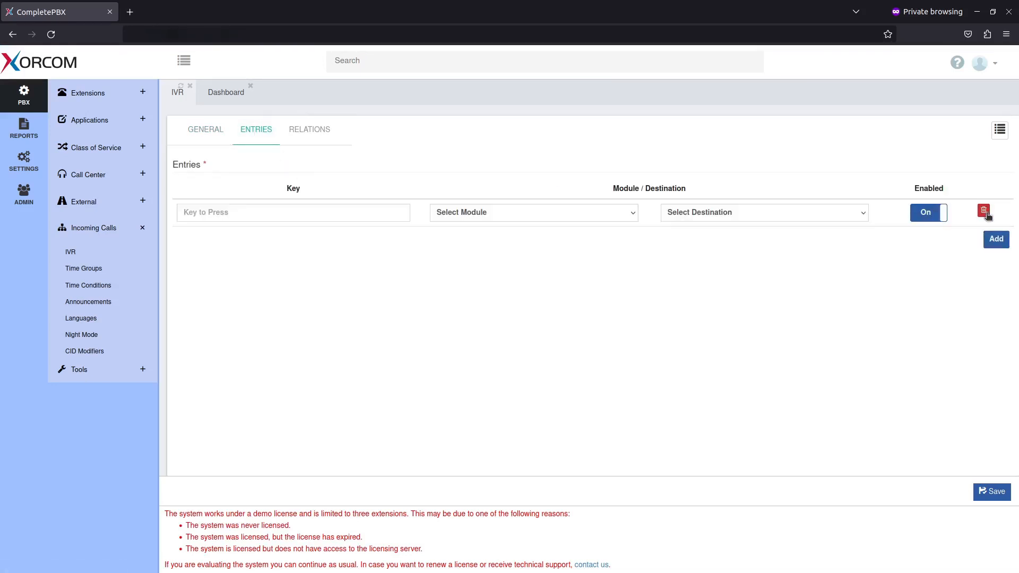
left_click(364, 212)
type("1")
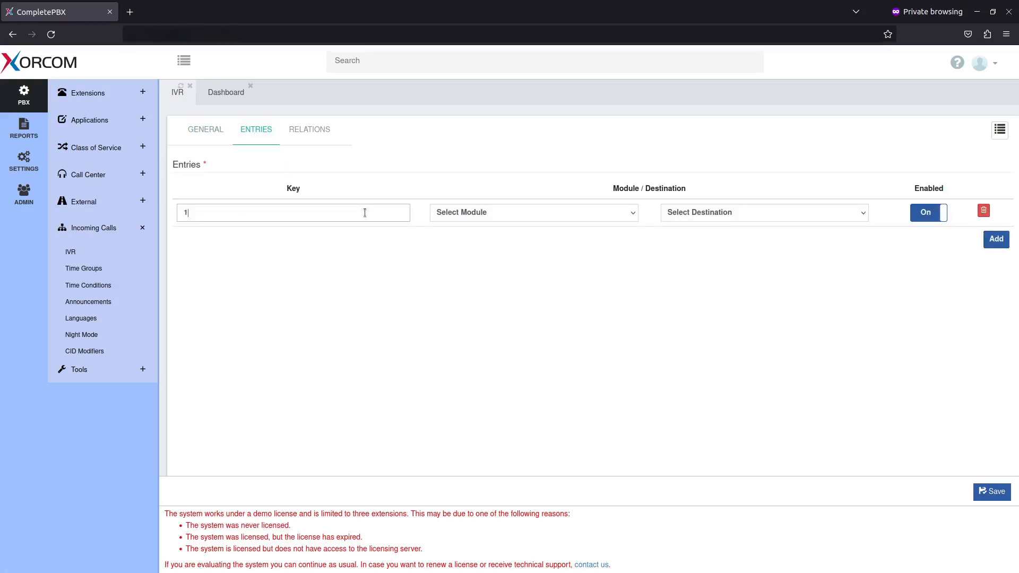
left_click(498, 217)
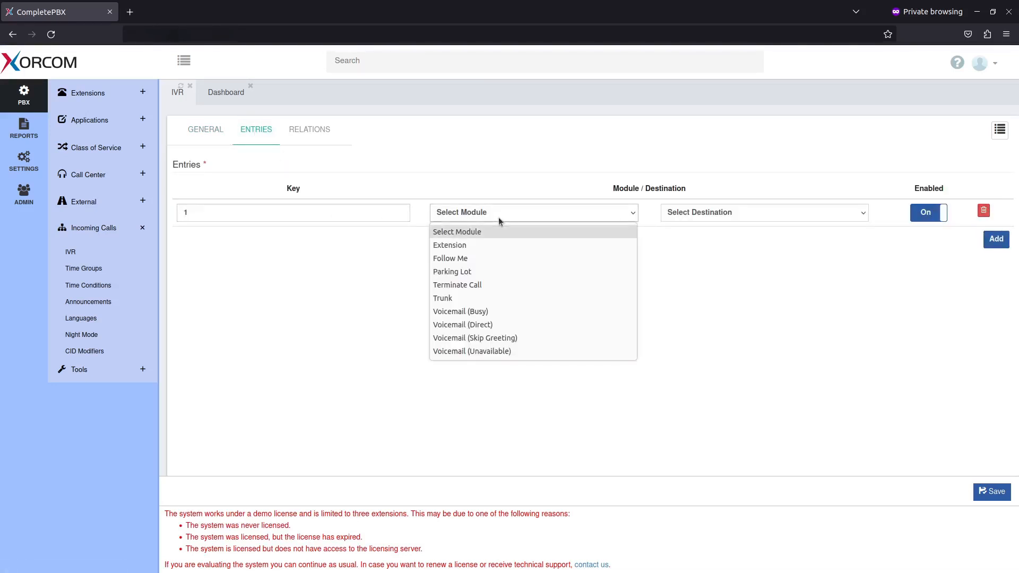
left_click(488, 244)
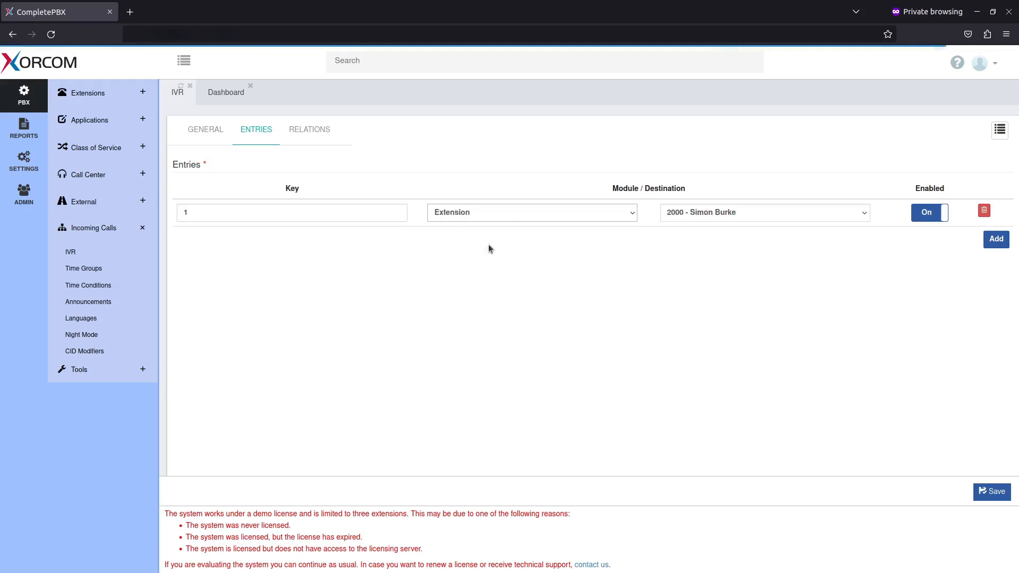
left_click(993, 242)
left_click(984, 237)
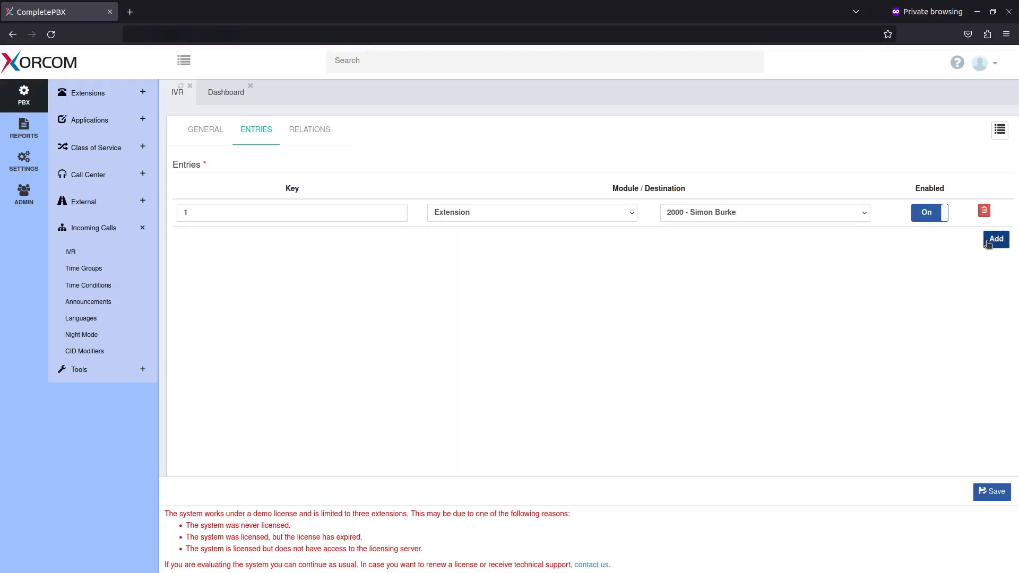
- Save the new IVR and reload the system to apply the outstanding changes
left_click(993, 492)
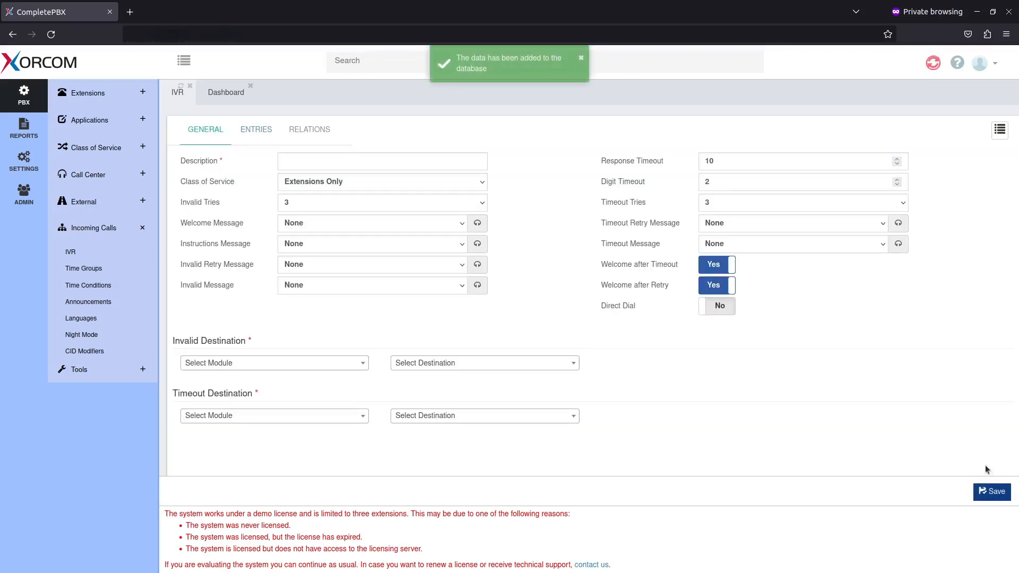
left_click(933, 64)
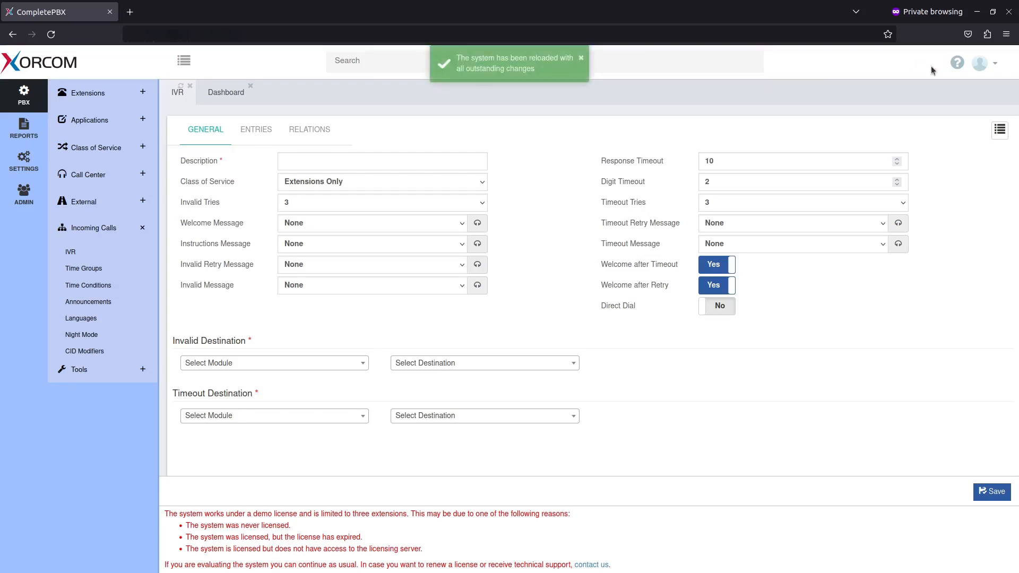
- Open the saved "New IVR" record and view its relations to sources and destinations
left_click(999, 131)
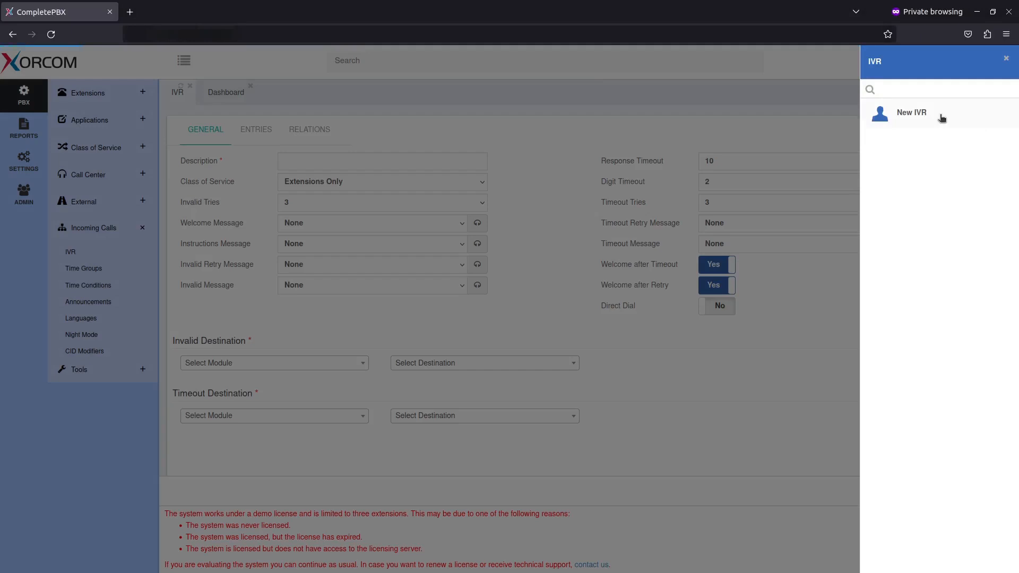
left_click(940, 116)
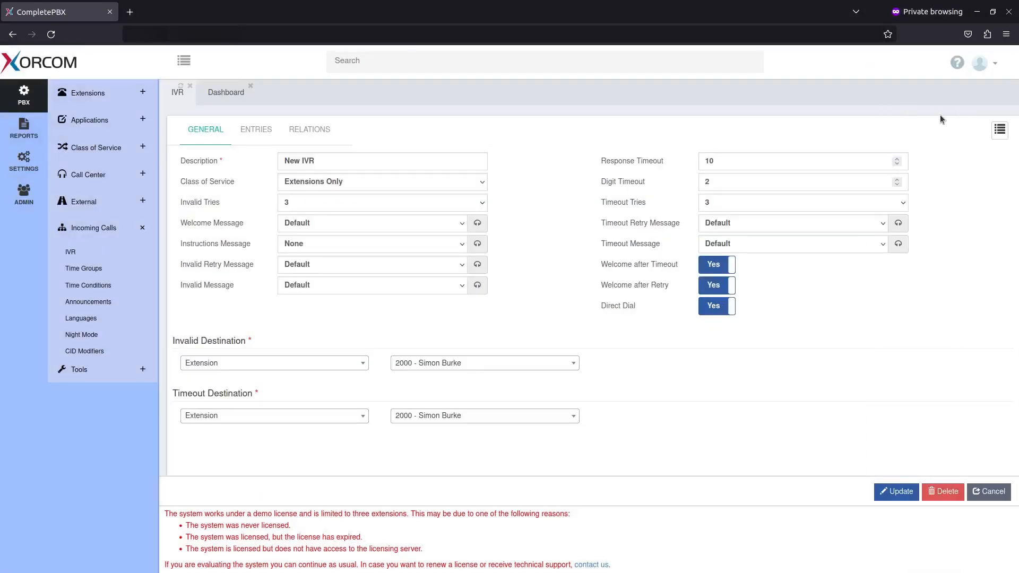
left_click(321, 132)
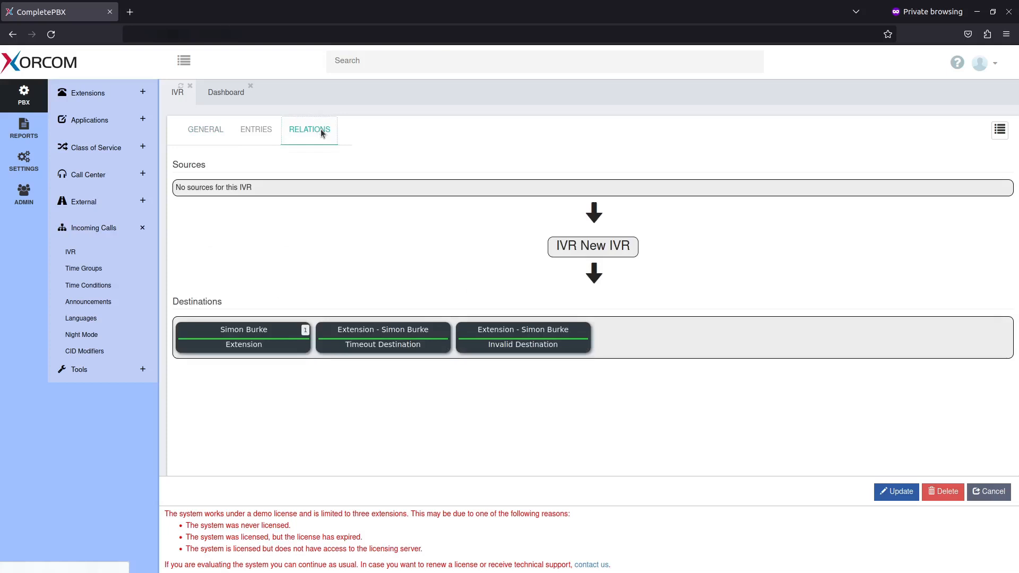